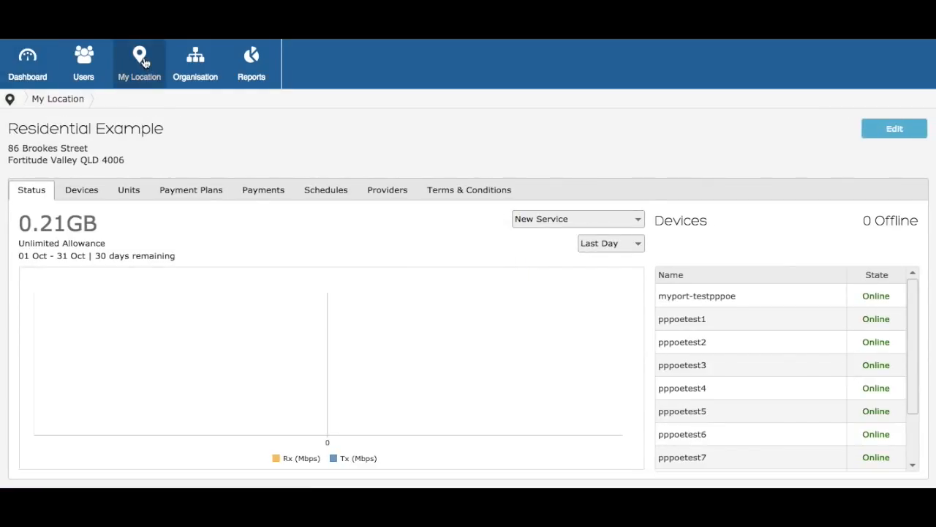
# - Open the Payment Plans list for the Residential Example location
pyautogui.click(209, 196)
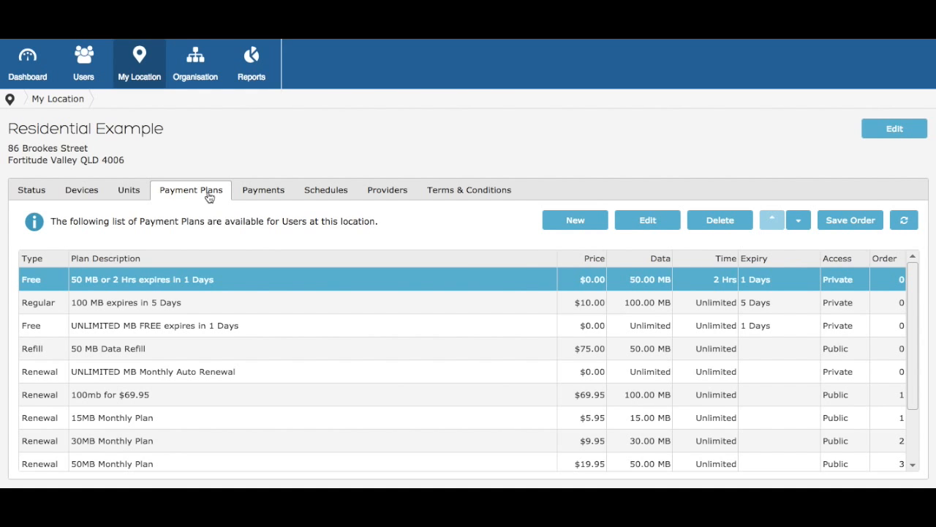
# - Open the add-plan wizard from the Payment Plans table to pick a plan type
pyautogui.click(568, 220)
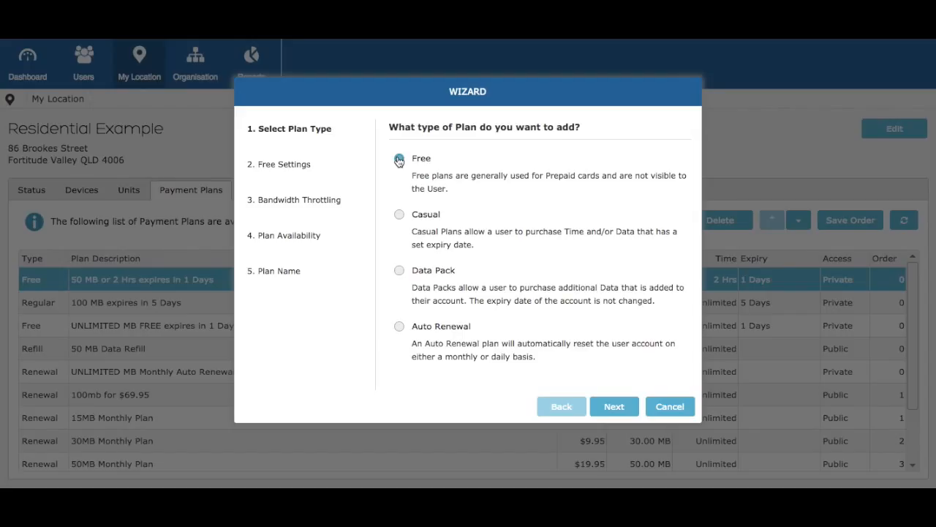
# - Keep the Free plan type and advance to the Free Settings step
pyautogui.click(612, 407)
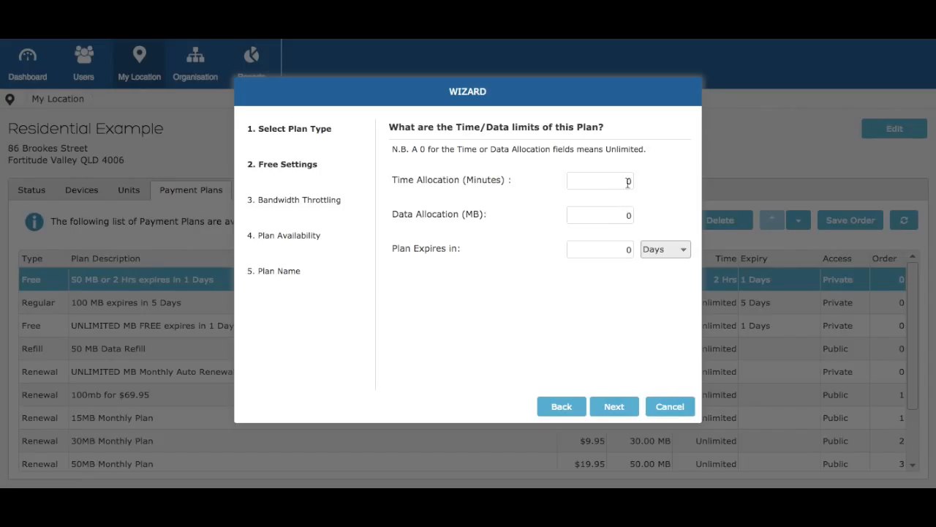
# - Try out the time and expiry fields, keeping Days as the expiry unit
pyautogui.click(629, 181)
pyautogui.write('6')
pyautogui.click(683, 253)
pyautogui.click(629, 249)
pyautogui.press('BackSpace')
pyautogui.write('1')
pyautogui.click(665, 257)
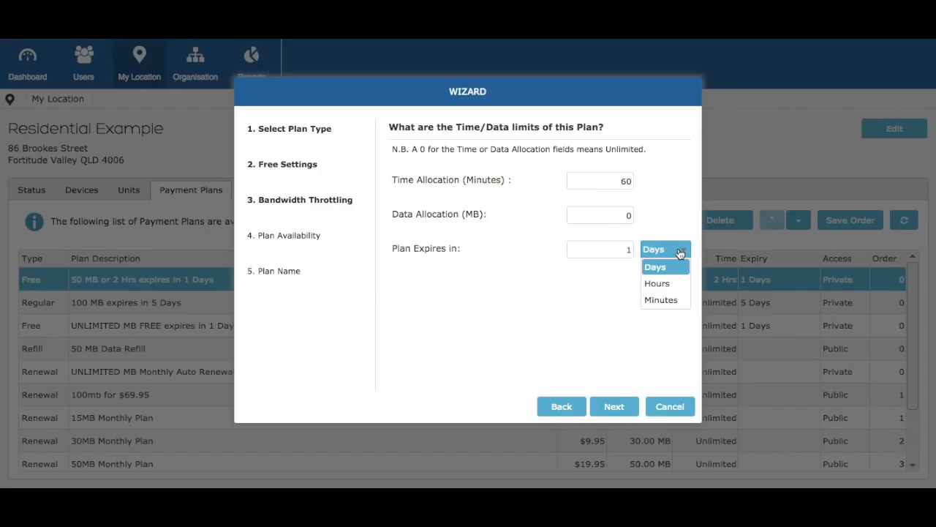
pyautogui.click(679, 253)
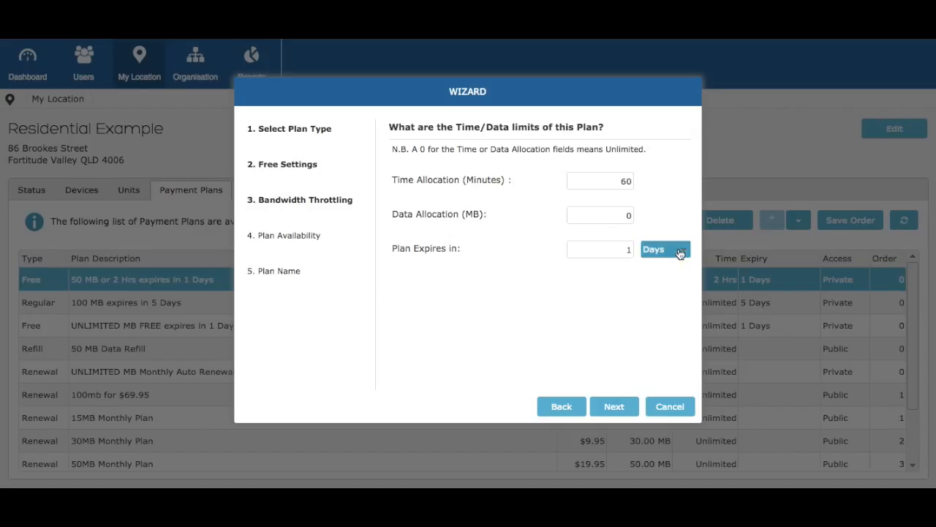
# - Set Time Allocation to 0, Data Allocation to 10 MB and expiry to 5 Days
pyautogui.click(621, 181)
pyautogui.doubleClick(631, 181)
pyautogui.write('0')
pyautogui.click(625, 212)
pyautogui.write('1')
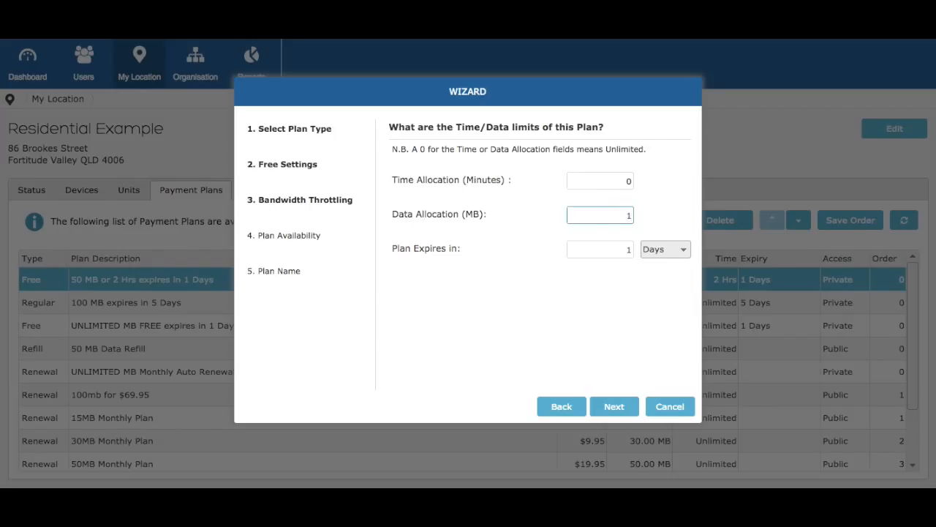
pyautogui.write('0')
pyautogui.click(630, 248)
pyautogui.write('5')
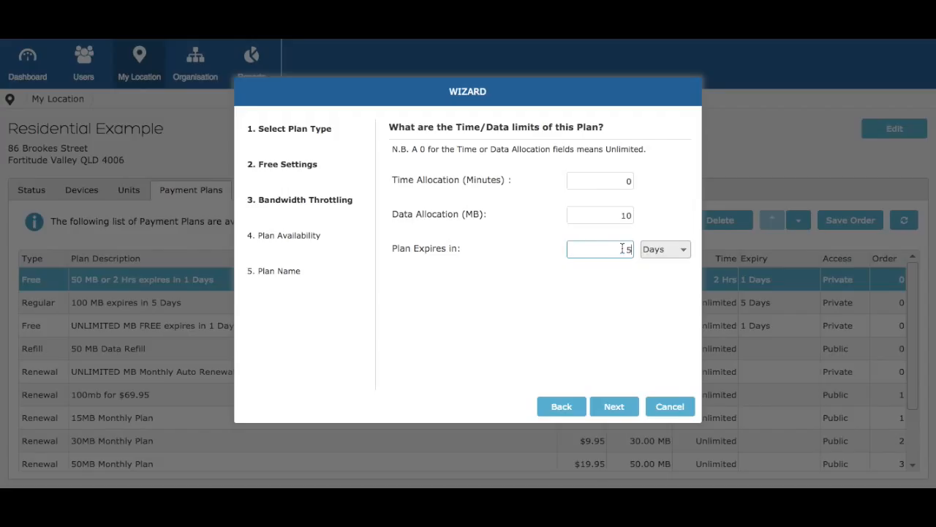
# - Limit the free plan's download and upload speeds to 10M
pyautogui.click(616, 406)
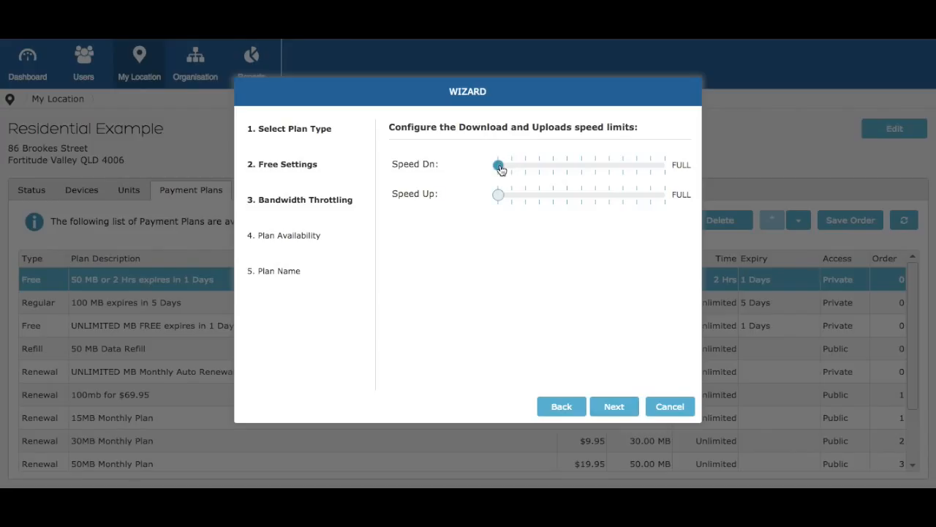
pyautogui.moveTo(500, 169); pyautogui.dragTo(666, 167)
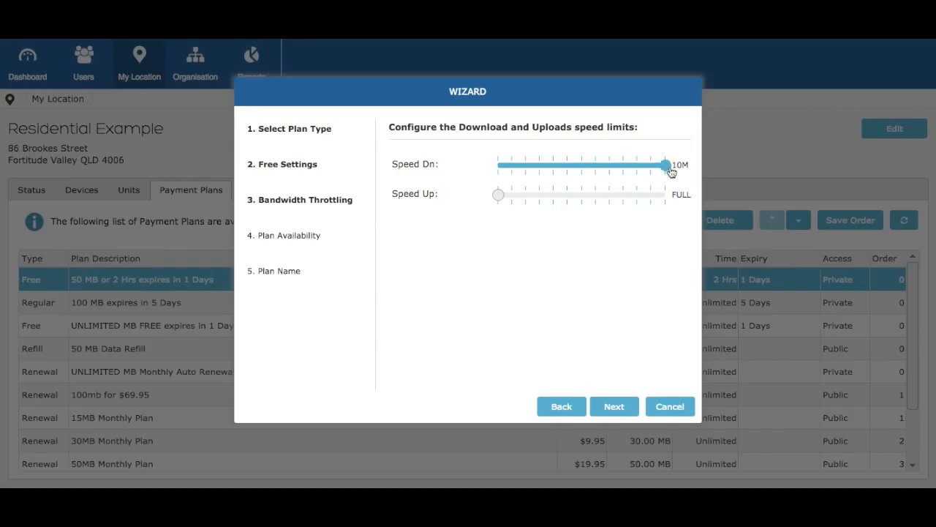
pyautogui.moveTo(498, 197); pyautogui.dragTo(667, 197)
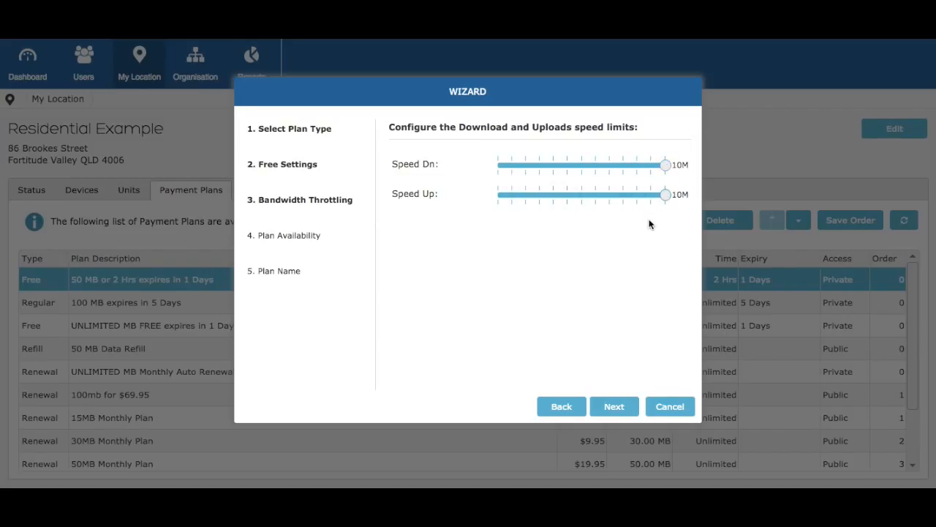
# - Make the free plan Public, name it '10 MB for 5 Days' and finish creating it
pyautogui.click(614, 407)
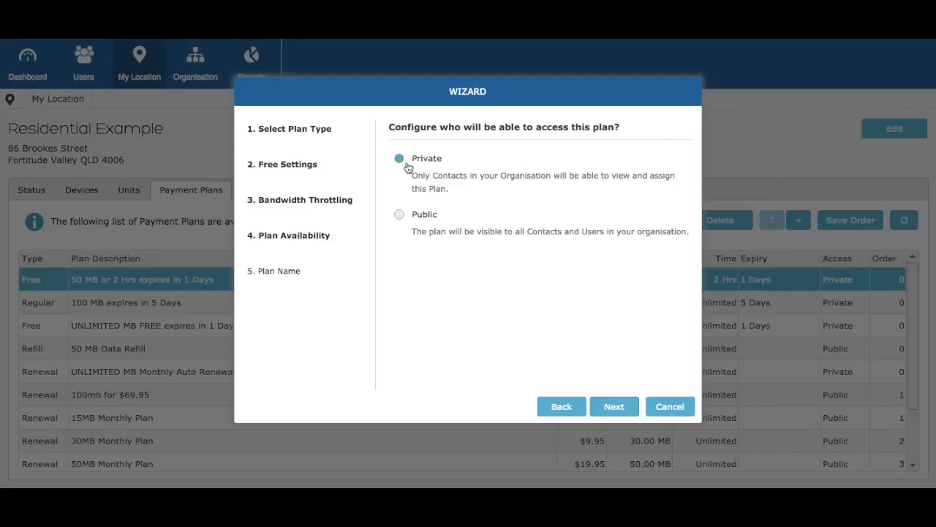
pyautogui.click(400, 216)
pyautogui.click(617, 409)
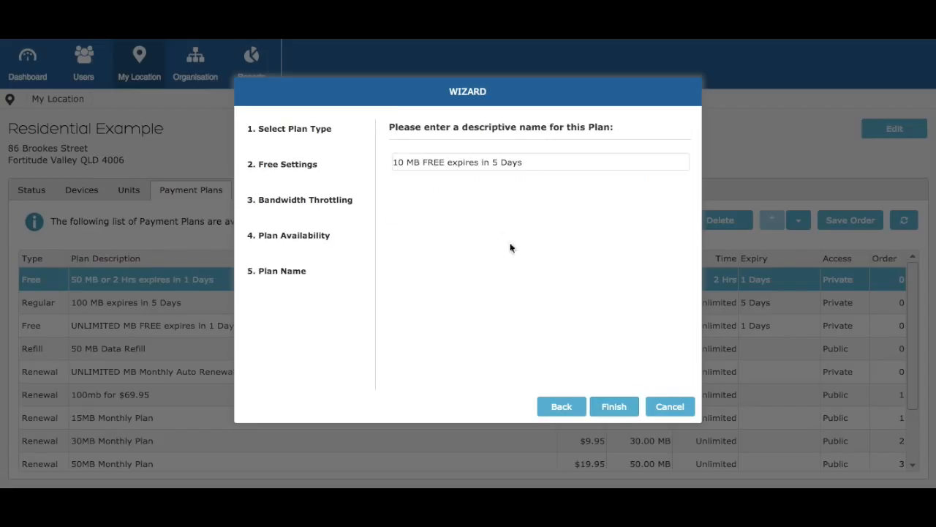
pyautogui.moveTo(423, 163); pyautogui.dragTo(489, 163)
pyautogui.write('for')
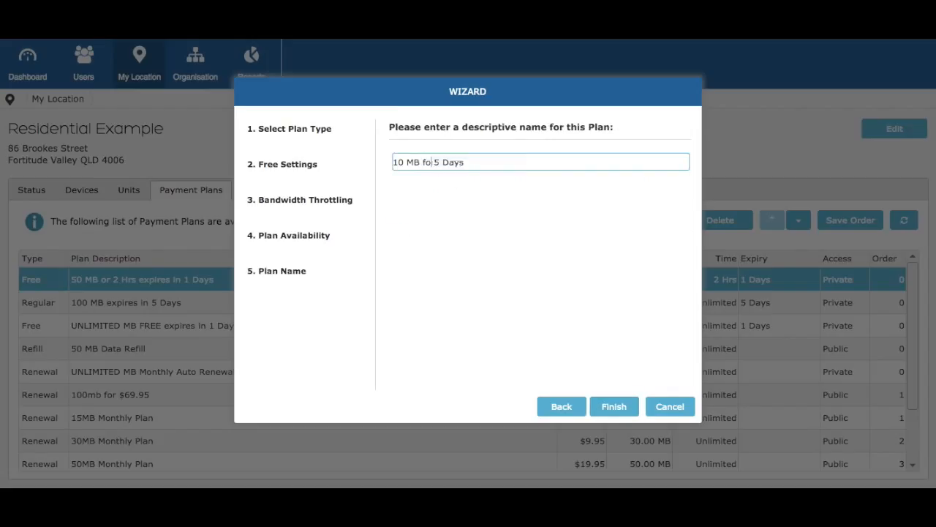
pyautogui.click(605, 409)
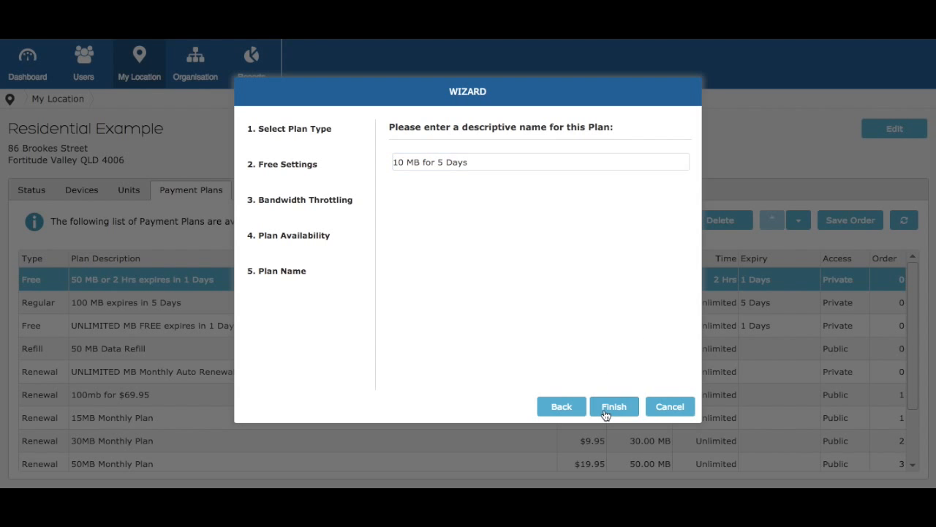
pyautogui.scroll(-1, 604, 414)
# - Check the new '10 MB for 5 Days' plan in the list, then start a Casual-type plan
pyautogui.scroll(-1, 604, 412)
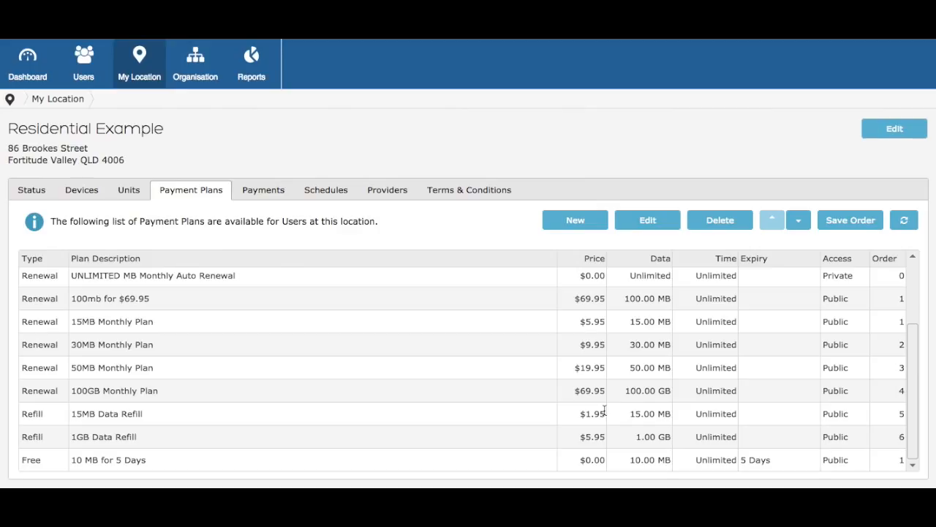
pyautogui.click(207, 437)
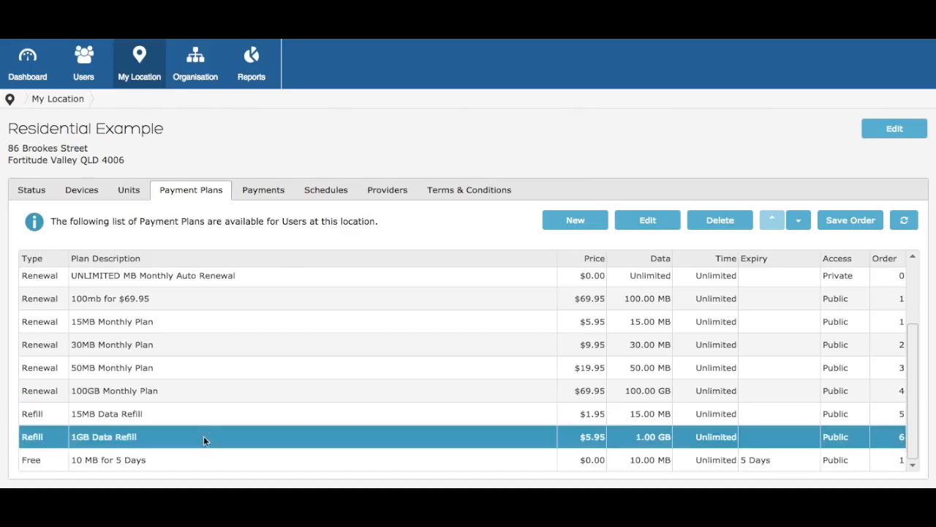
pyautogui.click(203, 459)
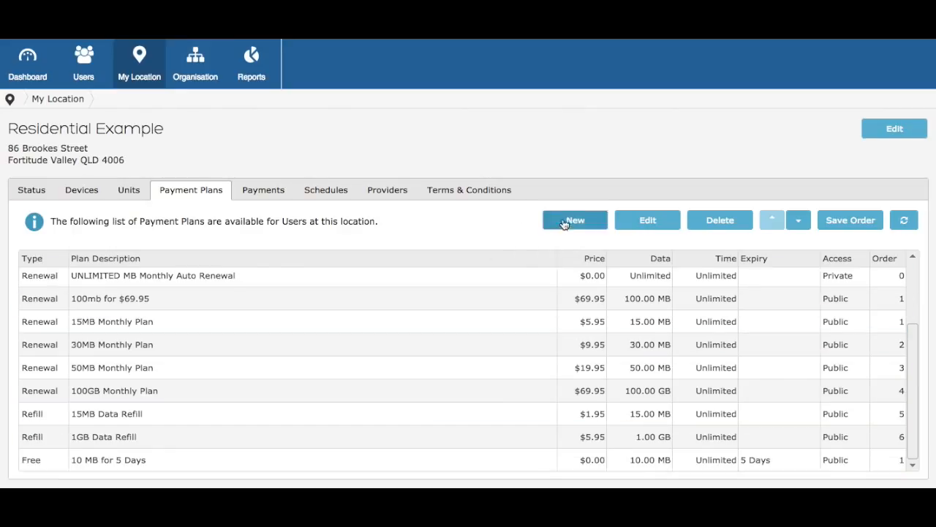
pyautogui.click(565, 222)
pyautogui.click(399, 215)
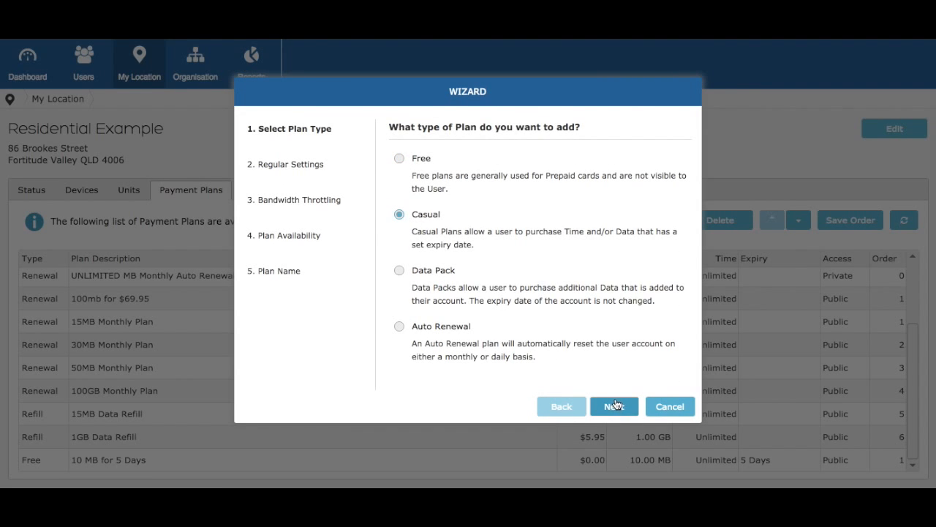
# - Give the Casual plan 10 MB of data, a 5-day expiry and a $10.00 price
pyautogui.click(615, 406)
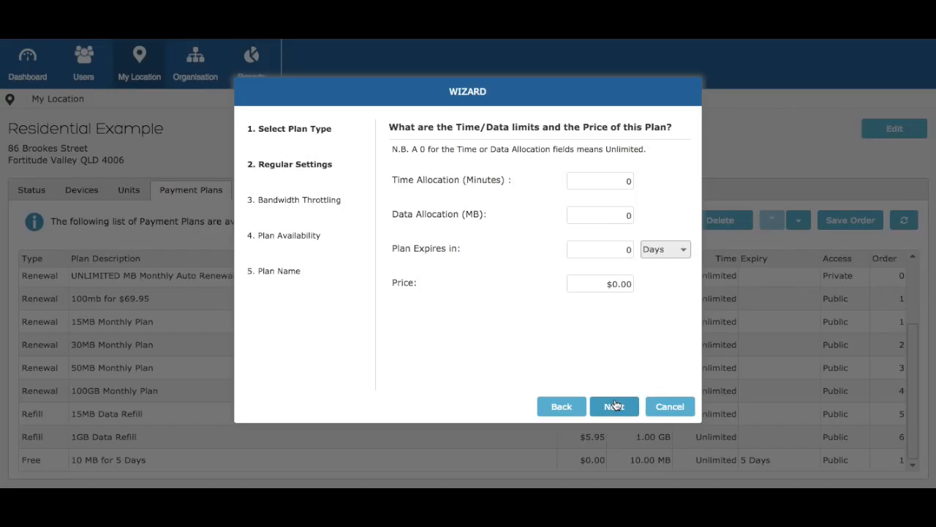
pyautogui.click(620, 215)
pyautogui.press('Delete')
pyautogui.write('10')
pyautogui.click(622, 251)
pyautogui.press('Delete')
pyautogui.write('5')
pyautogui.click(613, 286)
pyautogui.press('Delete')
pyautogui.write('10')
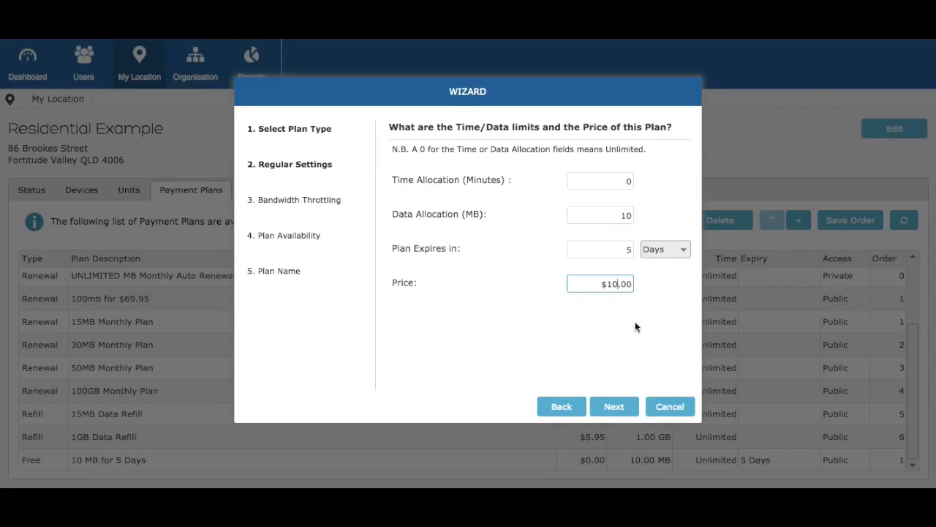
# - Limit the Casual plan's download and upload speeds to 10M
pyautogui.click(615, 406)
pyautogui.moveTo(498, 164); pyautogui.dragTo(665, 164)
pyautogui.moveTo(502, 199); pyautogui.dragTo(666, 194)
pyautogui.click(615, 406)
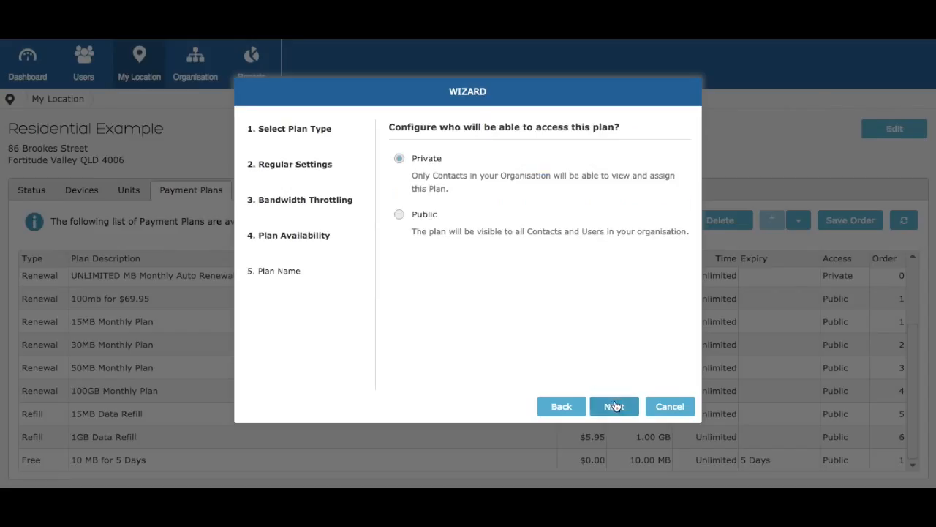
# - Make the Casual plan Public, name it '10mb for $10' and finish creating it
pyautogui.click(399, 215)
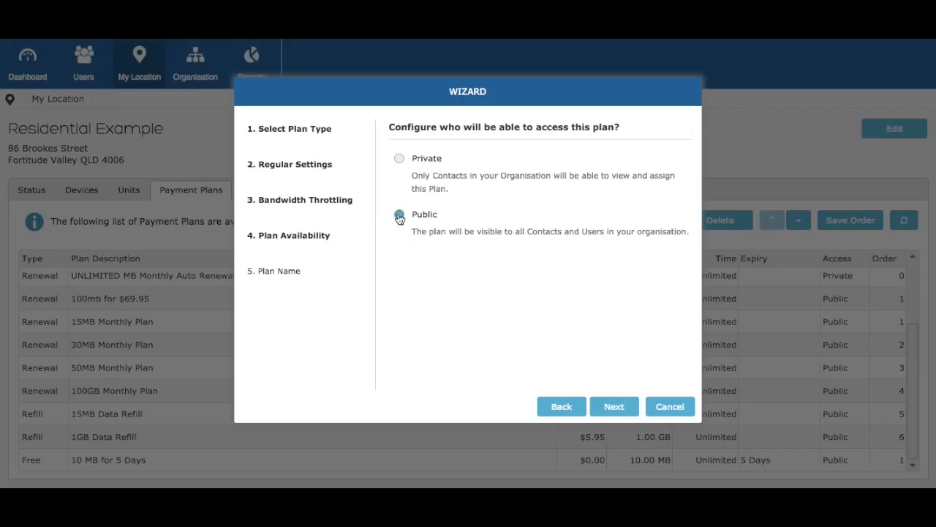
pyautogui.click(614, 407)
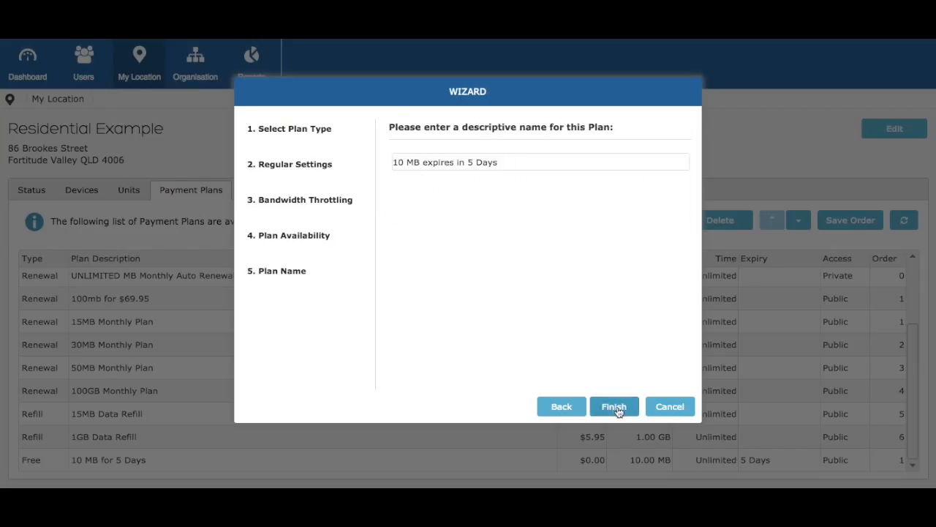
pyautogui.click(559, 162)
pyautogui.write('10m')
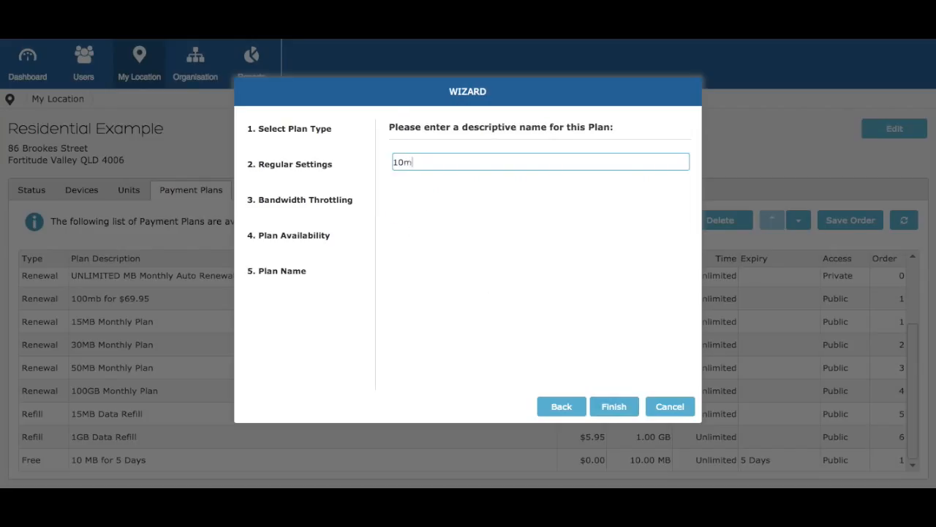
pyautogui.write('b for')
pyautogui.write('10')
pyautogui.click(613, 408)
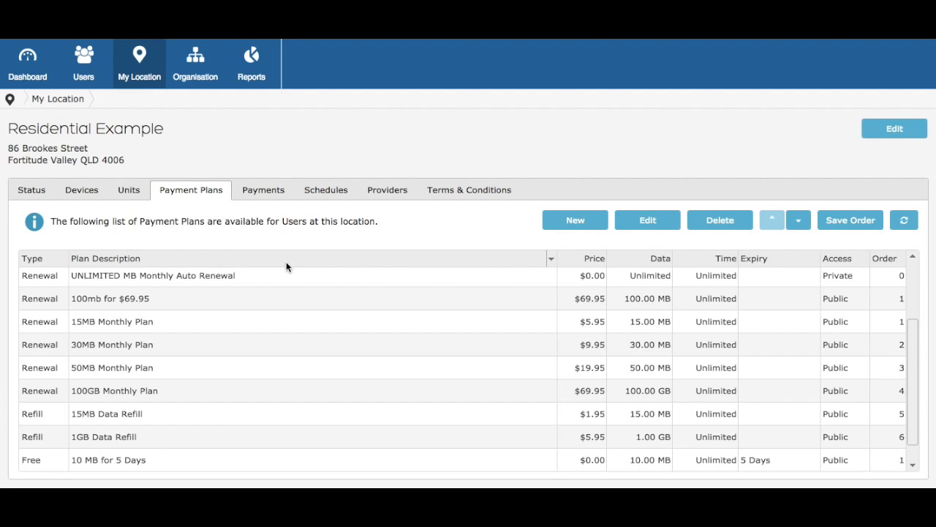
# - Confirm '10mb for $10' appears at the bottom of the list and begin another new plan
pyautogui.scroll(-1, 286, 267)
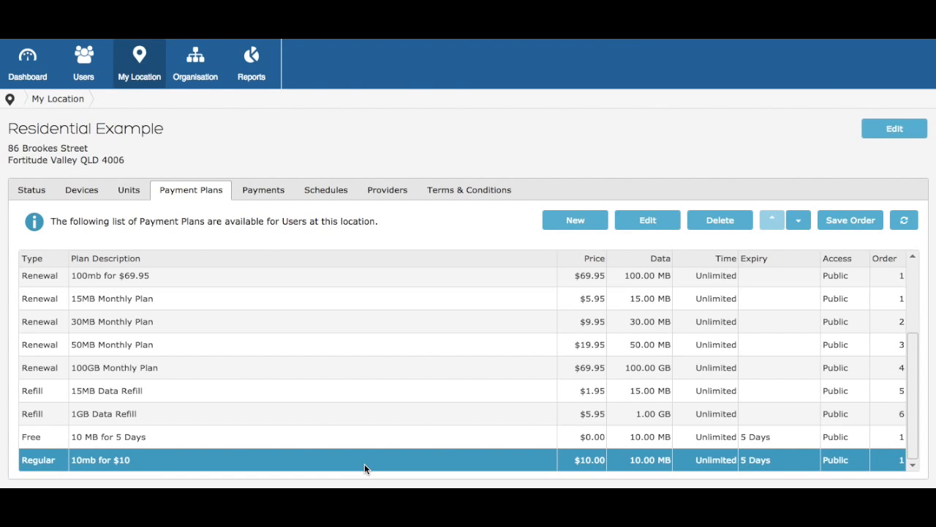
pyautogui.click(570, 219)
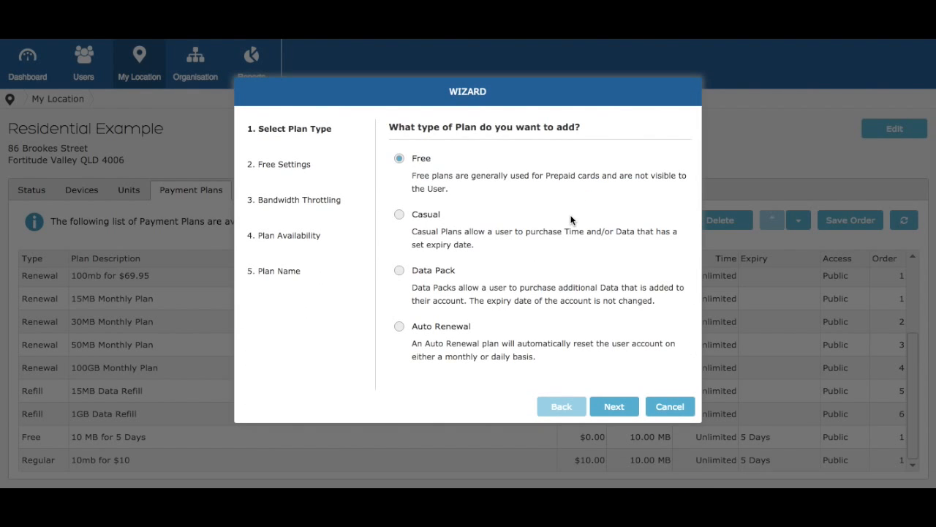
# - Choose the Data Pack type and give the refill plan 15 MB of data for $15.00
pyautogui.click(399, 271)
pyautogui.click(616, 407)
pyautogui.click(679, 165)
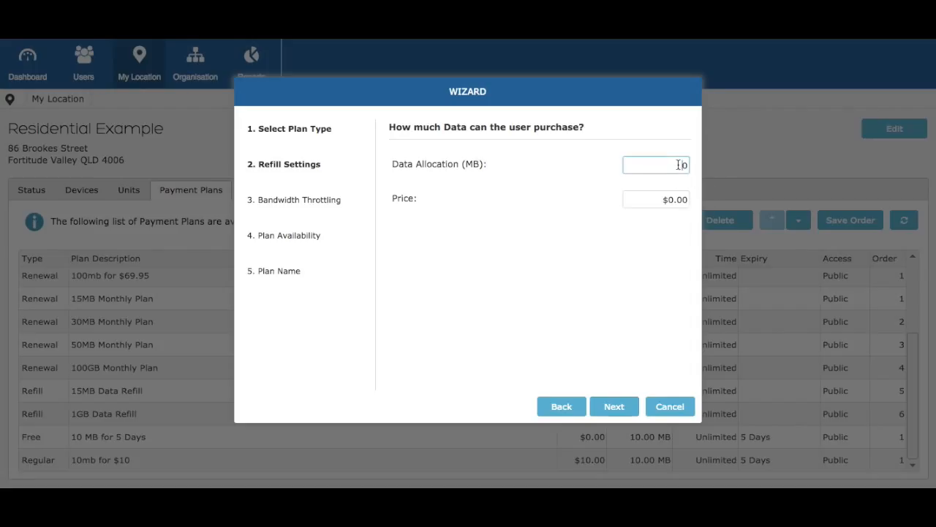
pyautogui.press('BackSpace')
pyautogui.write('15')
pyautogui.click(675, 196)
pyautogui.press('BackSpace')
pyautogui.write('15')
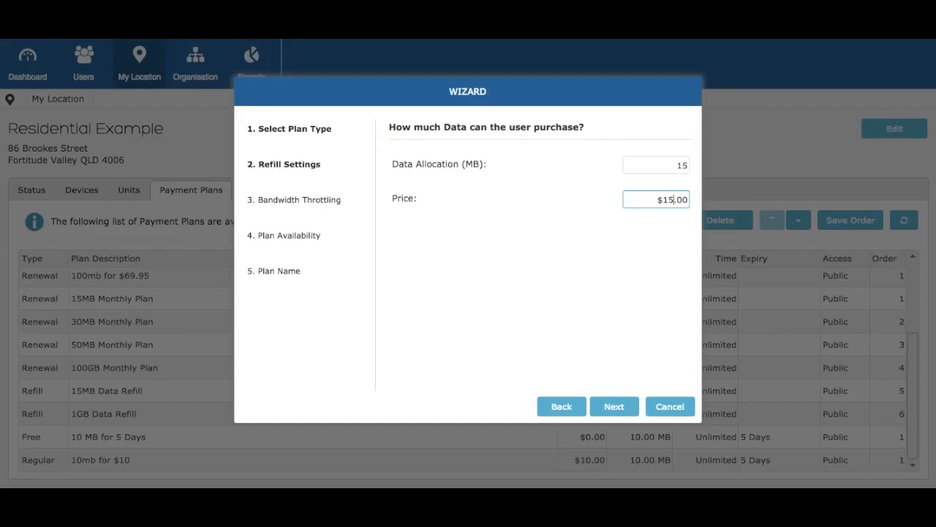
# - Set the refill plan's download and upload speed limits to 10M
pyautogui.click(613, 406)
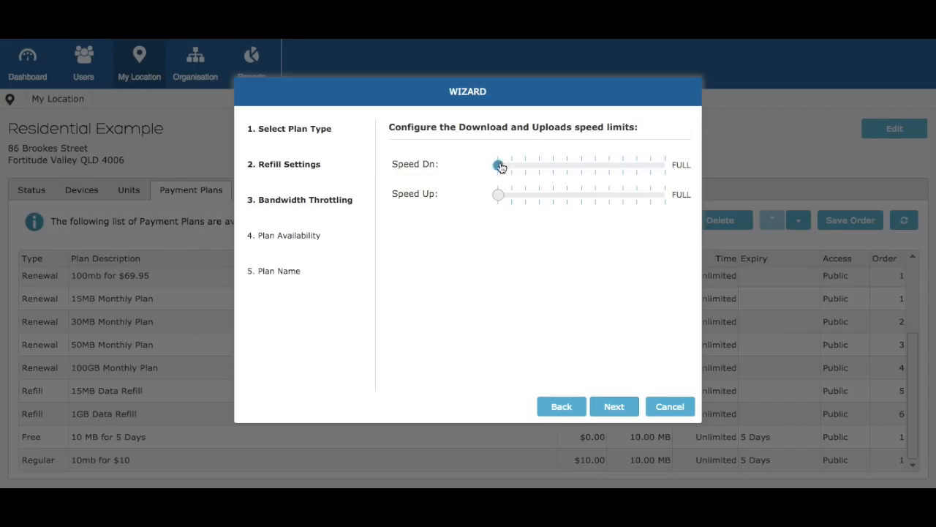
pyautogui.moveTo(498, 165); pyautogui.dragTo(665, 165)
pyautogui.moveTo(498, 195); pyautogui.dragTo(667, 195)
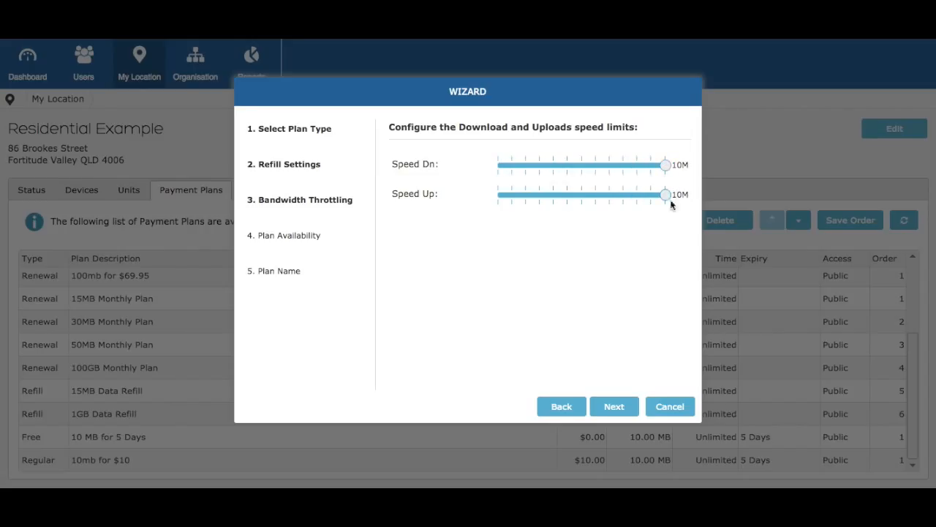
pyautogui.click(605, 408)
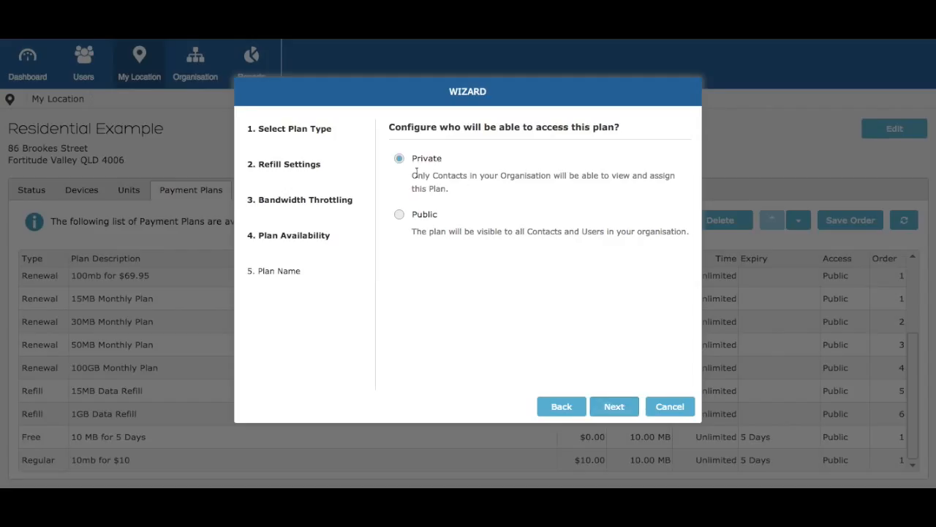
# - Make the plan public, name it '15mg for $15' and finish creating it
pyautogui.click(399, 214)
pyautogui.click(613, 406)
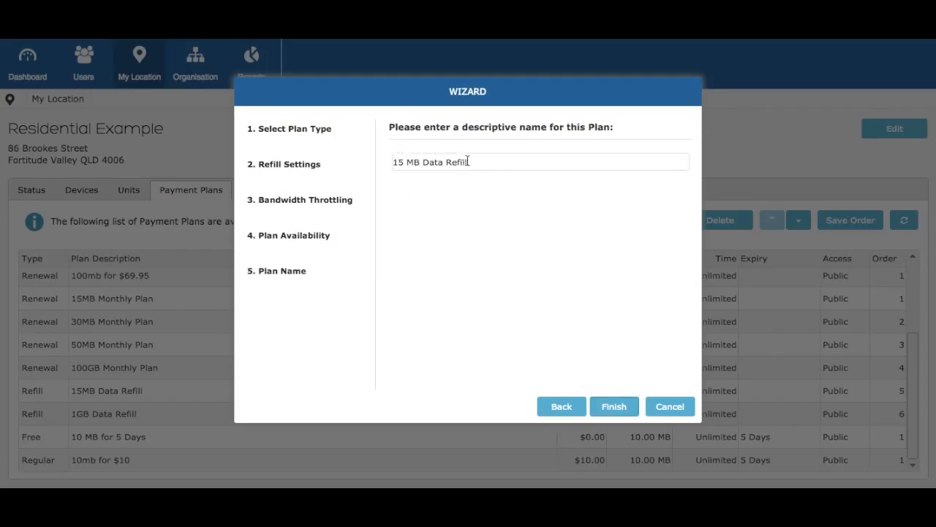
pyautogui.moveTo(468, 162); pyautogui.dragTo(379, 157)
pyautogui.write('15mg for $15')
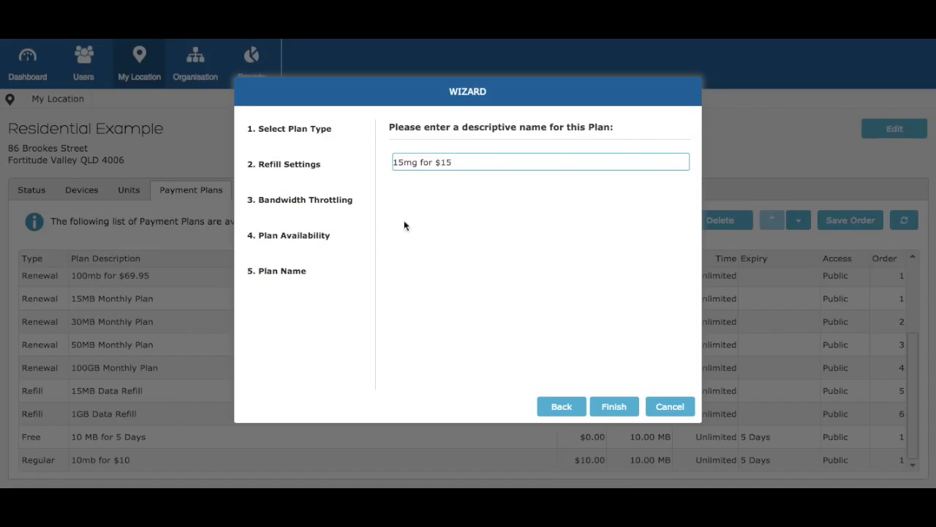
pyautogui.click(614, 404)
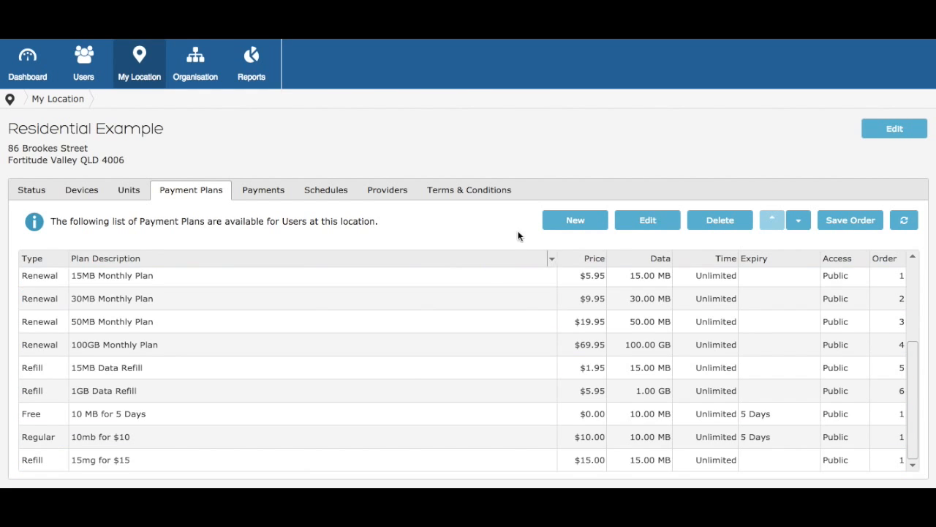
pyautogui.click(565, 220)
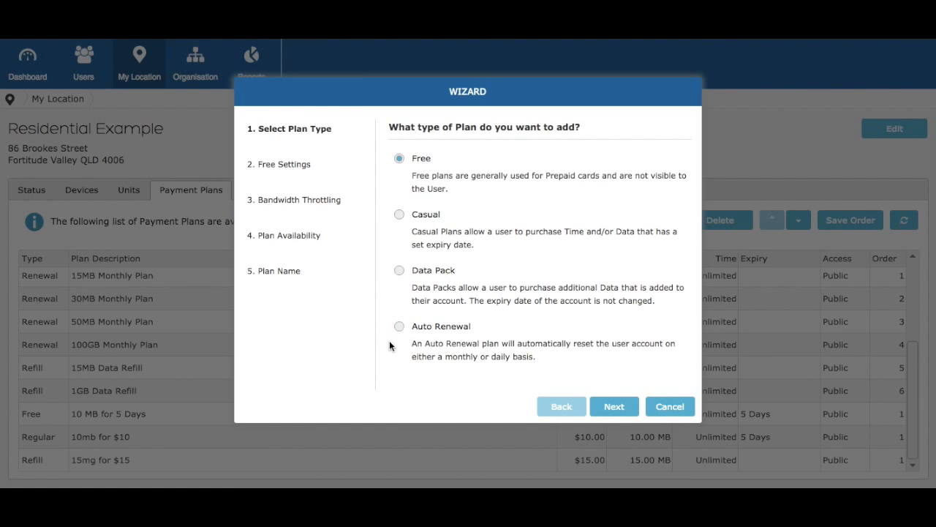
# - Choose the Auto Renewal plan type with a Daily renewal period
pyautogui.click(399, 327)
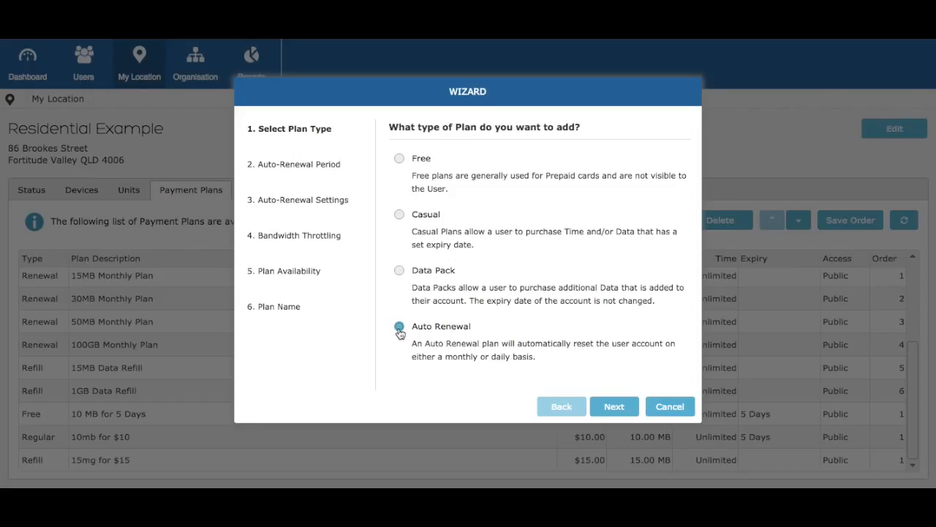
pyautogui.click(625, 412)
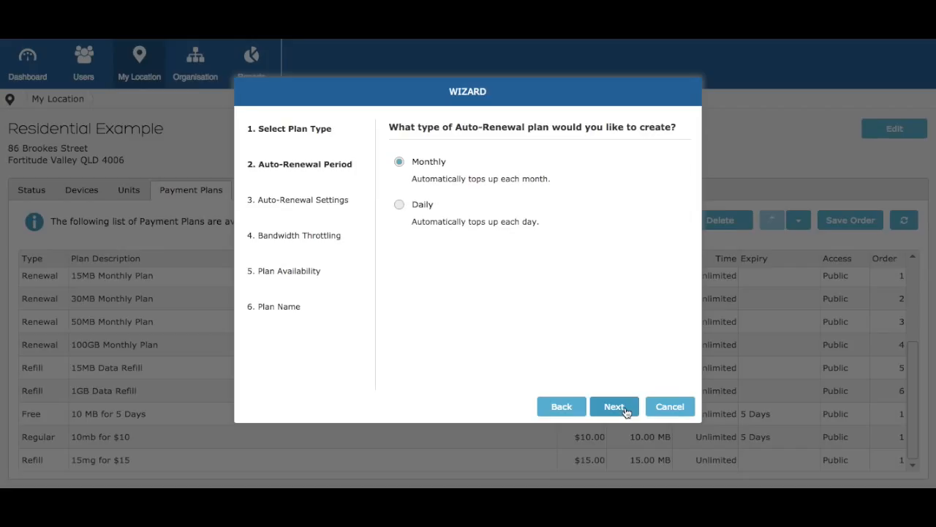
pyautogui.click(399, 205)
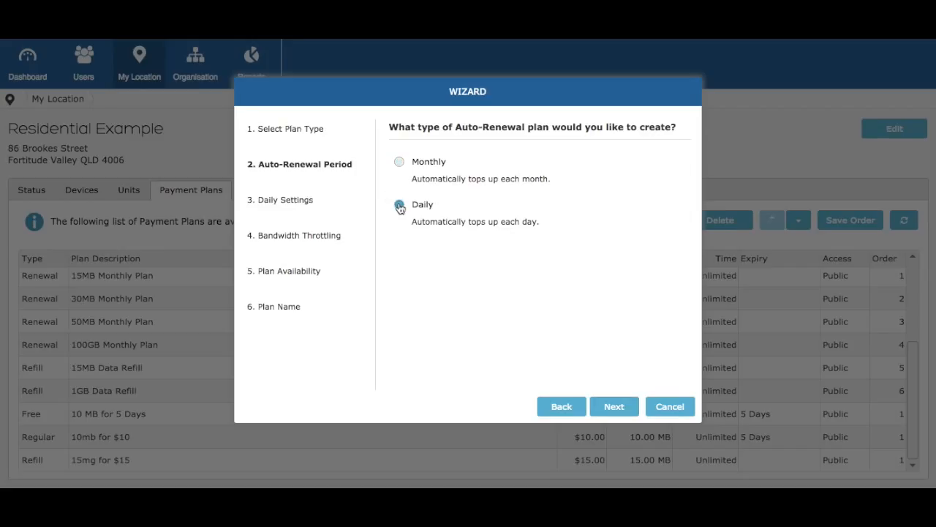
pyautogui.click(618, 413)
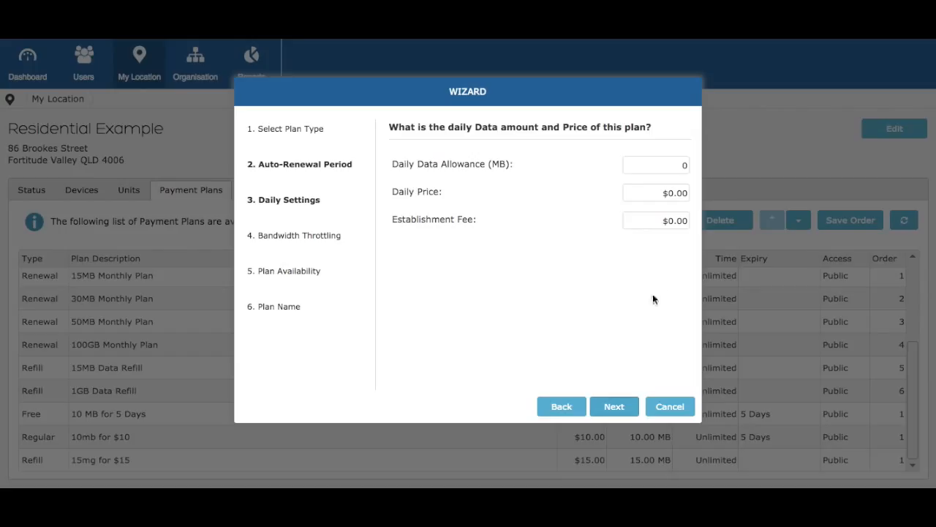
# - Set the daily data allowance to 10 MB and the daily price to $5
pyautogui.click(676, 163)
pyautogui.write('10')
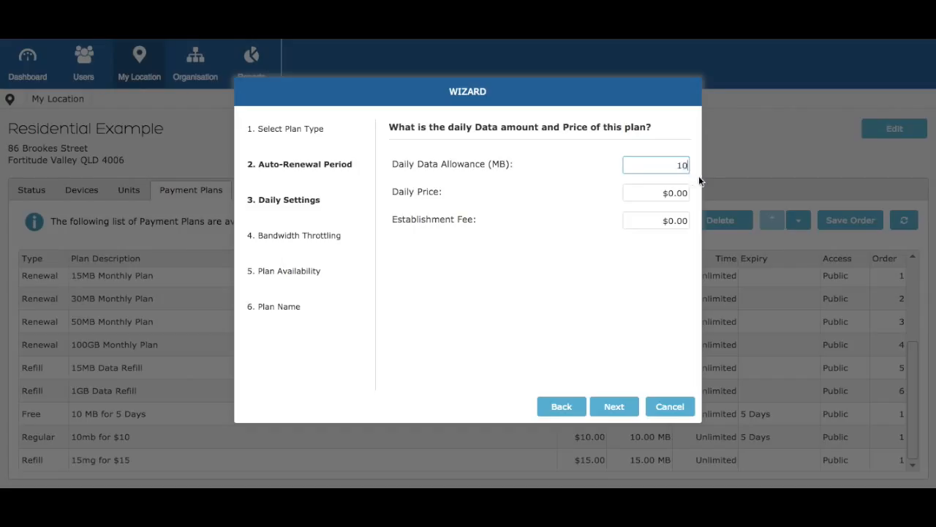
pyautogui.click(675, 193)
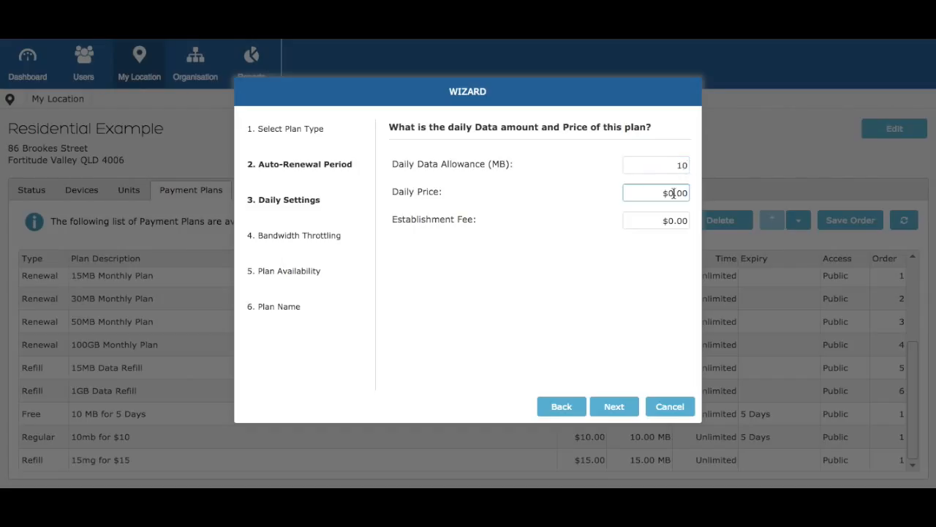
pyautogui.write('5')
pyautogui.click(614, 406)
# - Set download and upload limits to 10M and shape both to 256K after the allowance
pyautogui.moveTo(499, 165); pyautogui.dragTo(668, 169)
pyautogui.moveTo(497, 203); pyautogui.dragTo(667, 203)
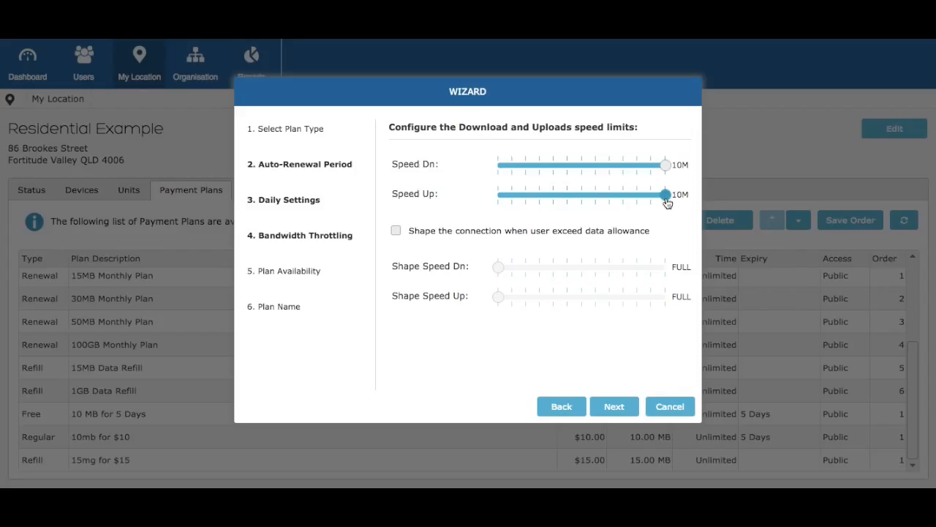
pyautogui.click(396, 233)
pyautogui.click(396, 232)
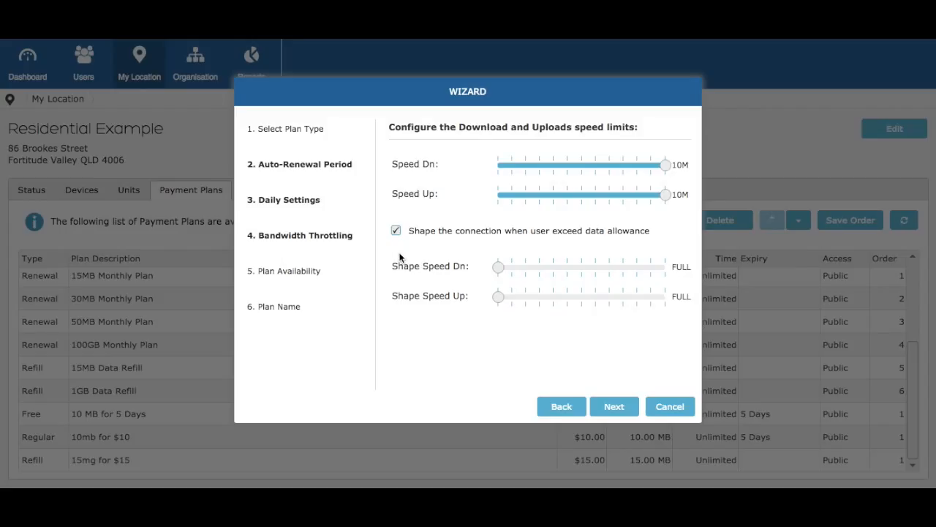
pyautogui.moveTo(499, 268); pyautogui.dragTo(512, 297)
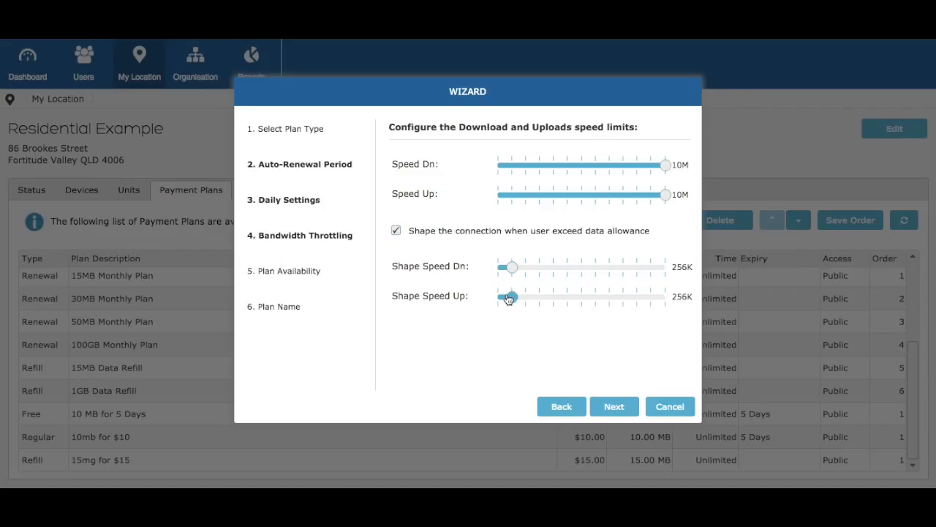
# - Make the plan public, name it '10mb for $5 day', finish, and select its row
pyautogui.click(615, 407)
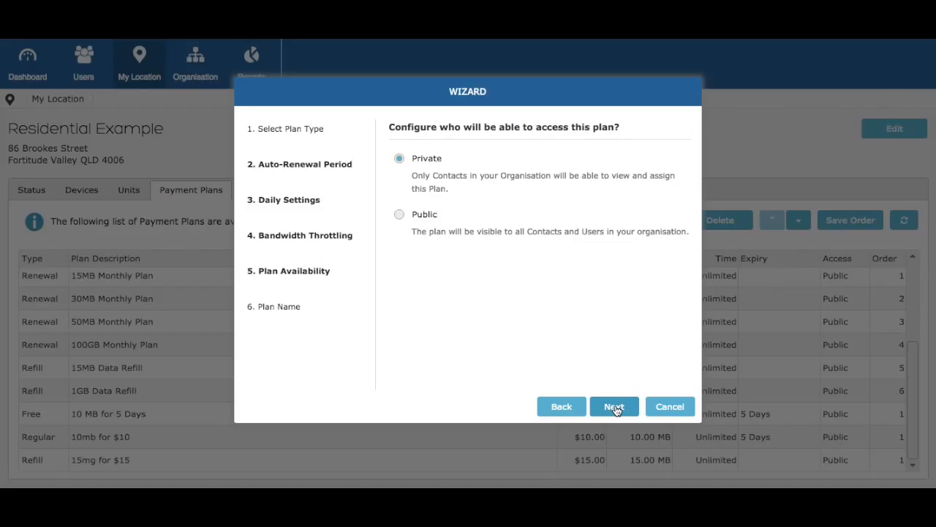
pyautogui.click(400, 215)
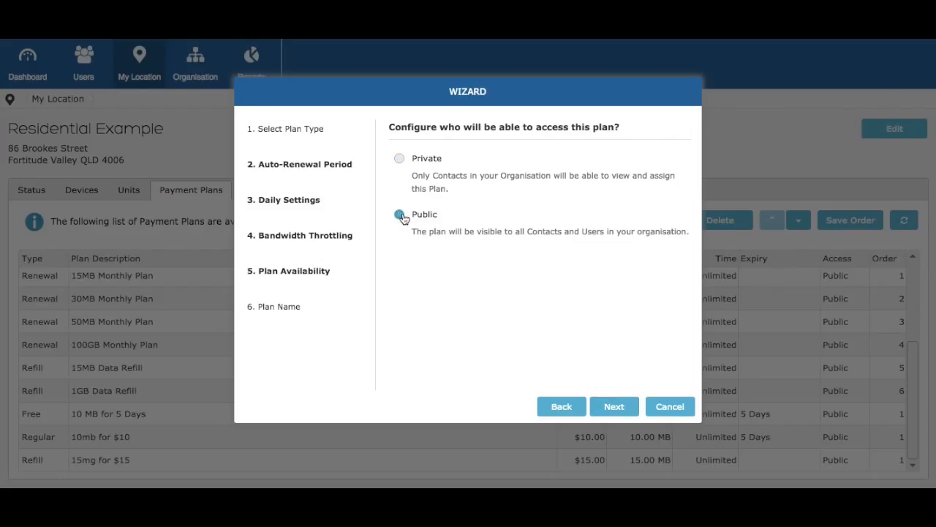
pyautogui.click(616, 407)
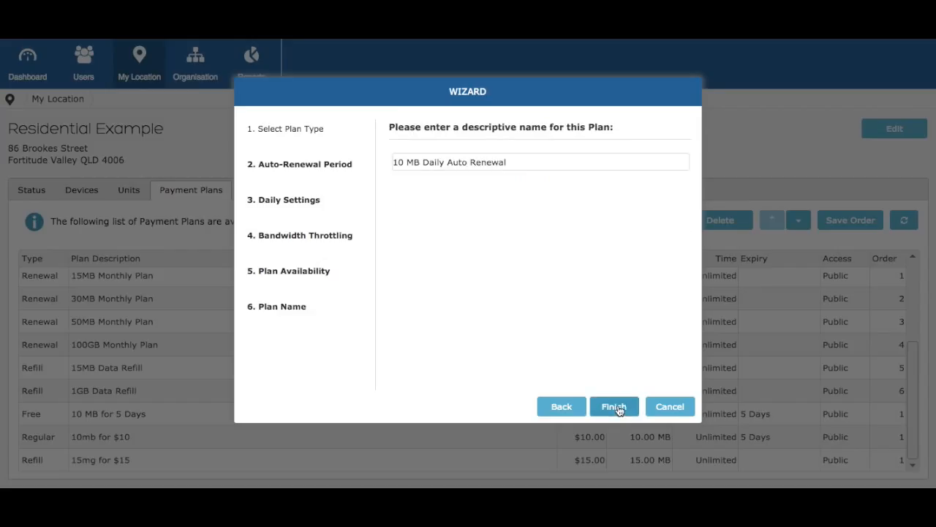
pyautogui.write('10mb fo')
pyautogui.write('r $5 day')
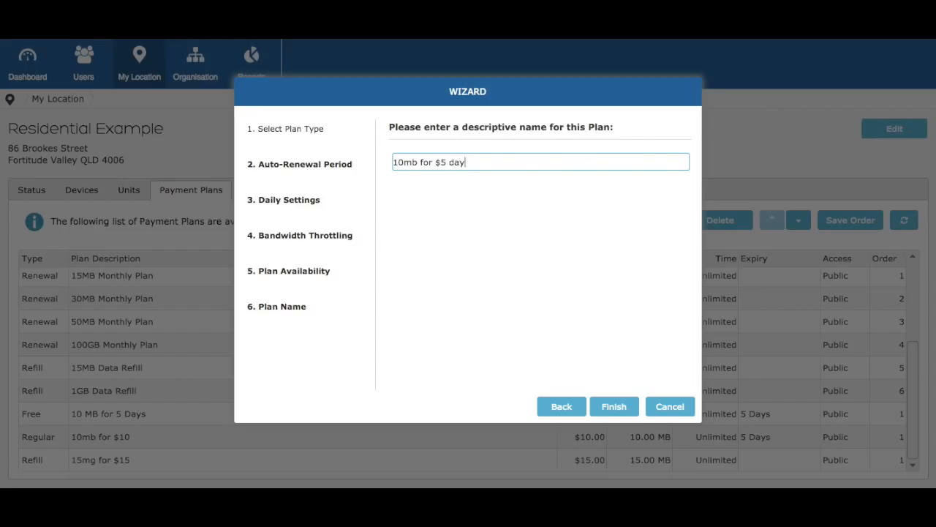
pyautogui.click(613, 408)
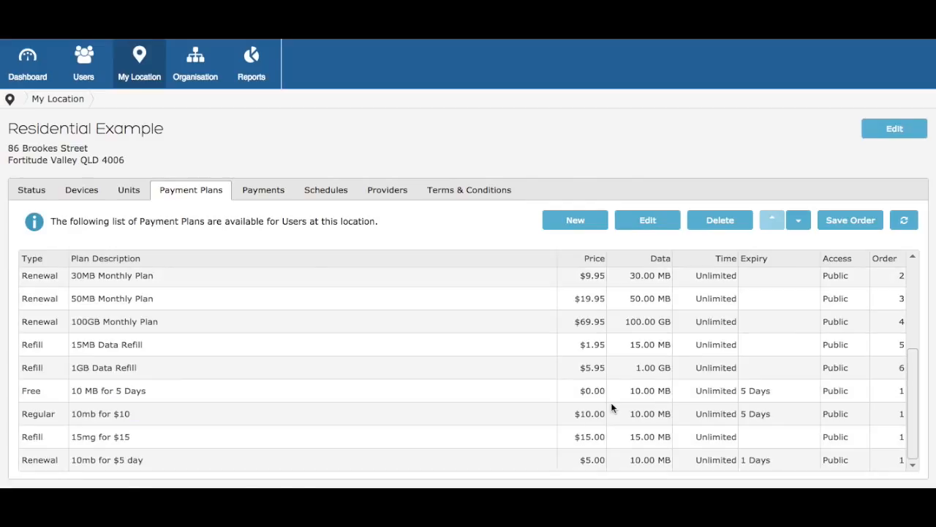
pyautogui.click(248, 462)
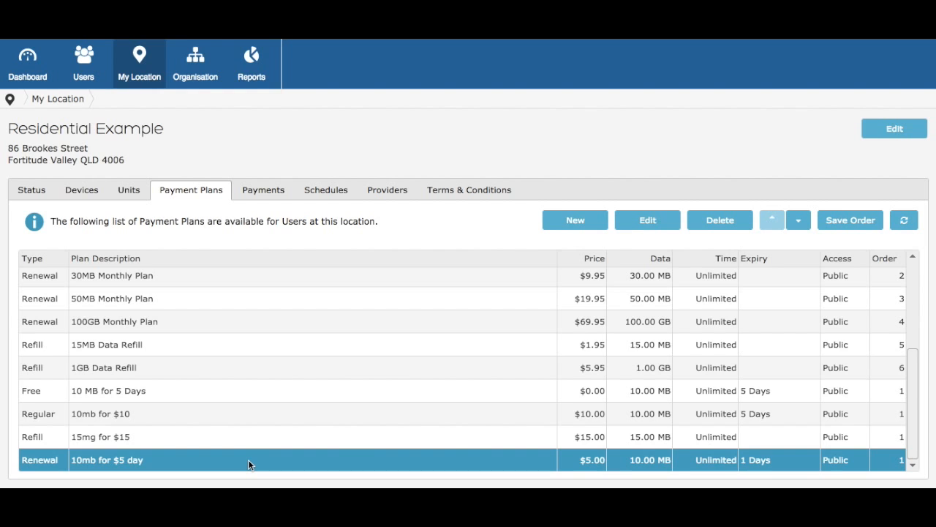
pyautogui.click(565, 221)
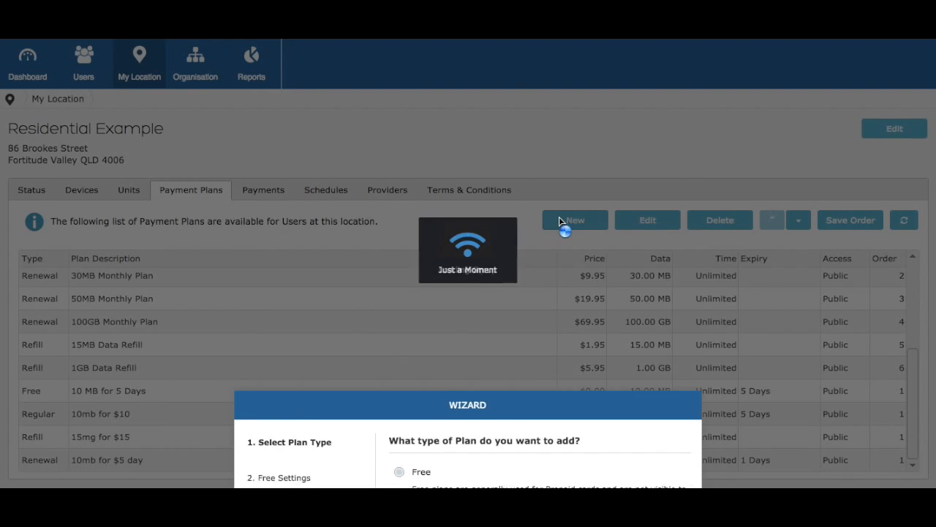
pyautogui.click(431, 217)
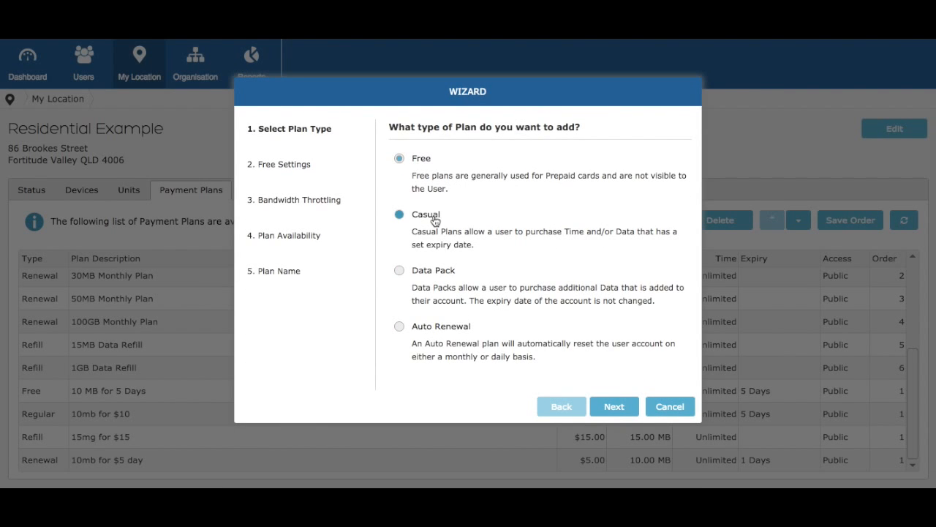
pyautogui.click(430, 271)
pyautogui.click(424, 334)
pyautogui.click(657, 407)
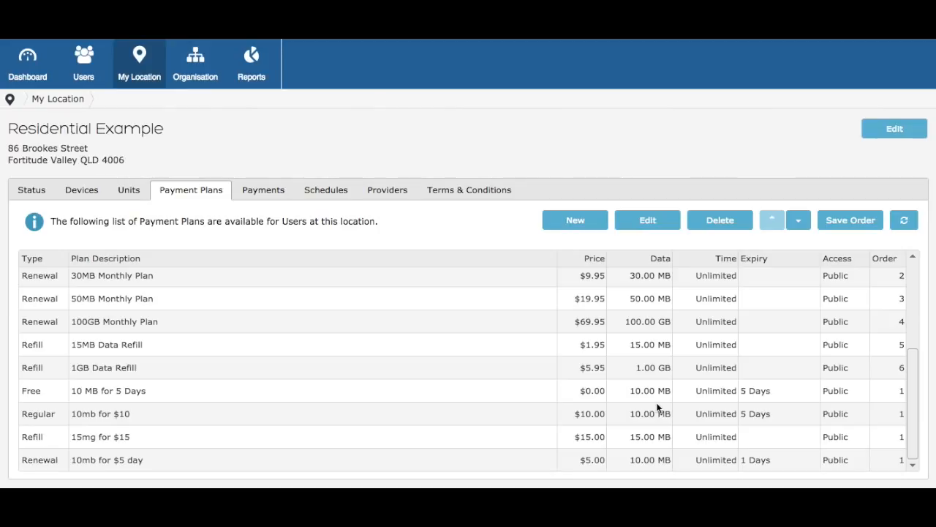
pyautogui.click(108, 415)
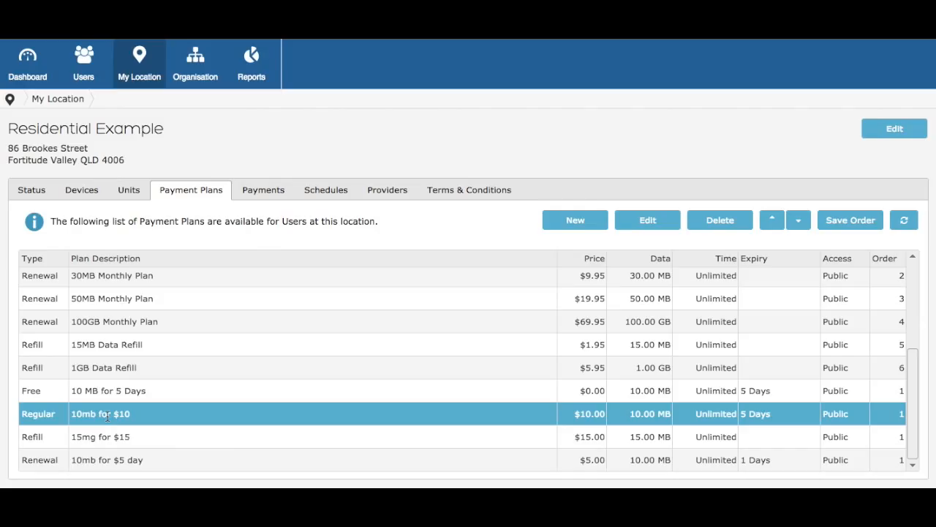
# - Edit the 10mb for $10 plan: price $8.00 and description '10mb for $8'
pyautogui.doubleClick(107, 415)
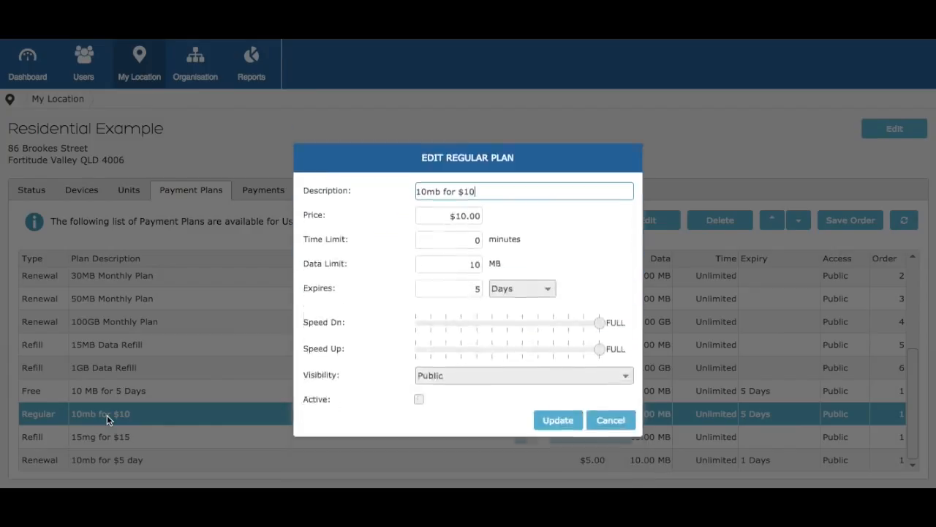
pyautogui.click(467, 175)
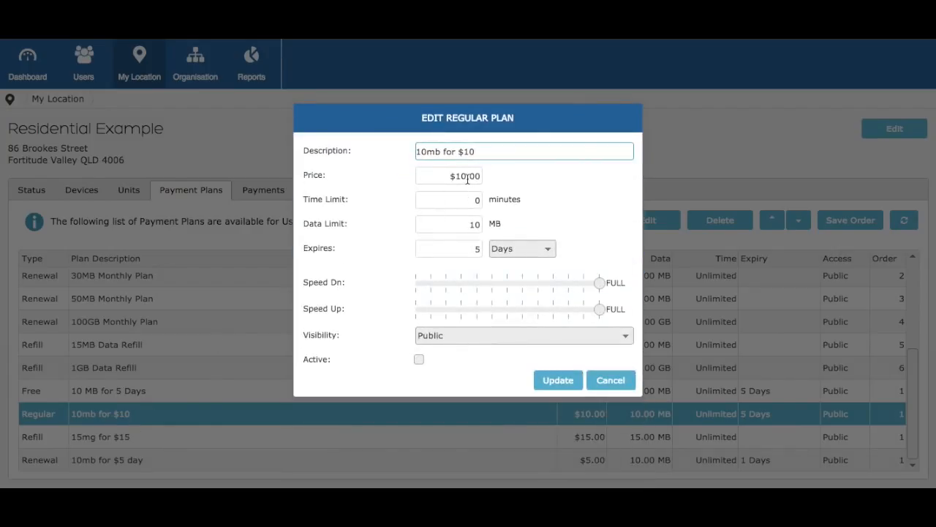
pyautogui.press('BackSpace')
pyautogui.press('BackSpace')
pyautogui.write('8')
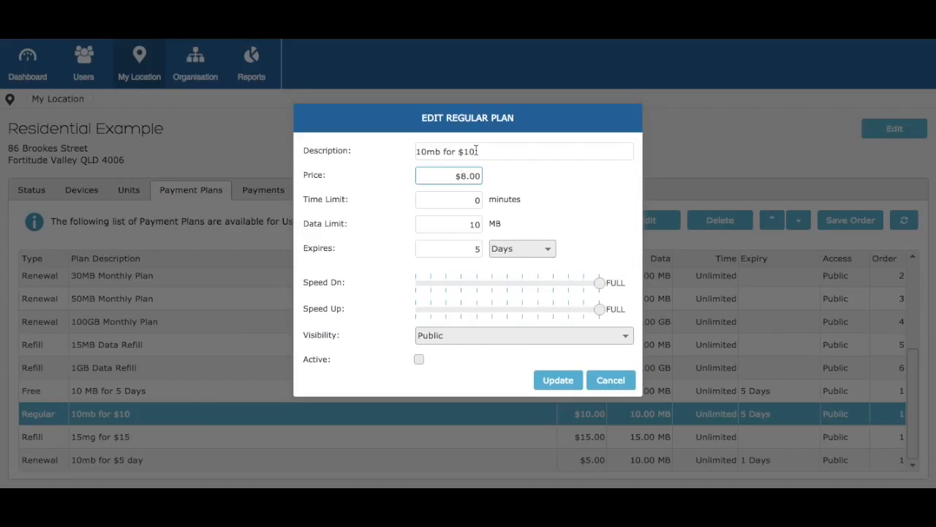
pyautogui.click(476, 151)
pyautogui.press('BackSpace')
pyautogui.press('BackSpace')
pyautogui.write('8')
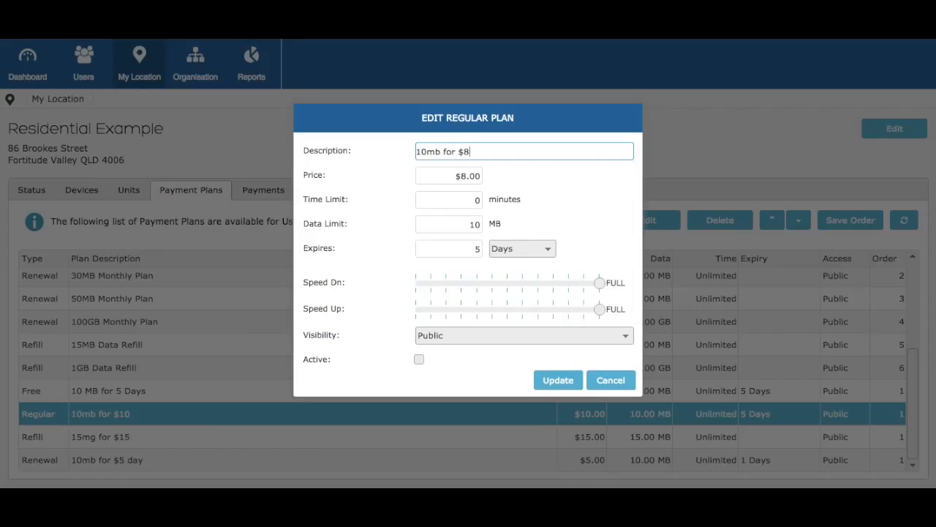
# - Change the plan's expiry to 4 days and save the update
pyautogui.click(479, 248)
pyautogui.press('BackSpace')
pyautogui.write('0')
pyautogui.press('BackSpace')
pyautogui.write('4')
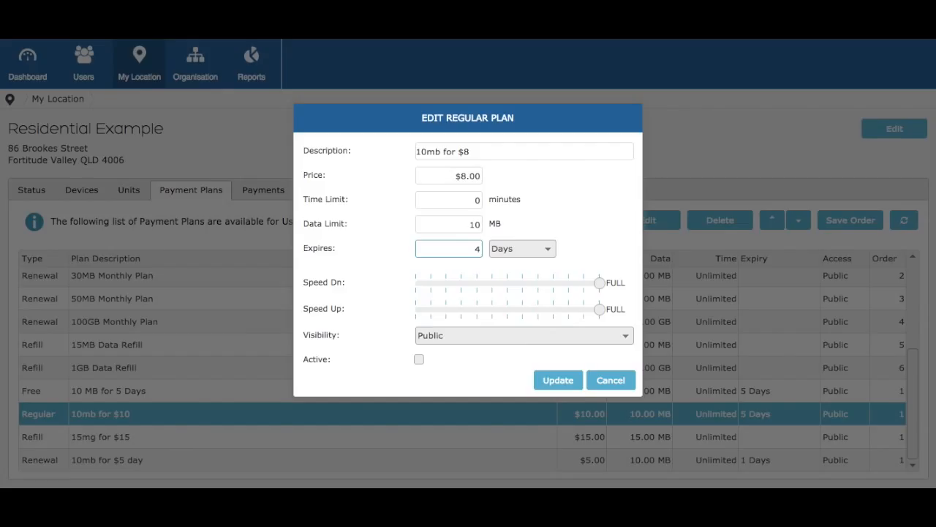
pyautogui.click(556, 380)
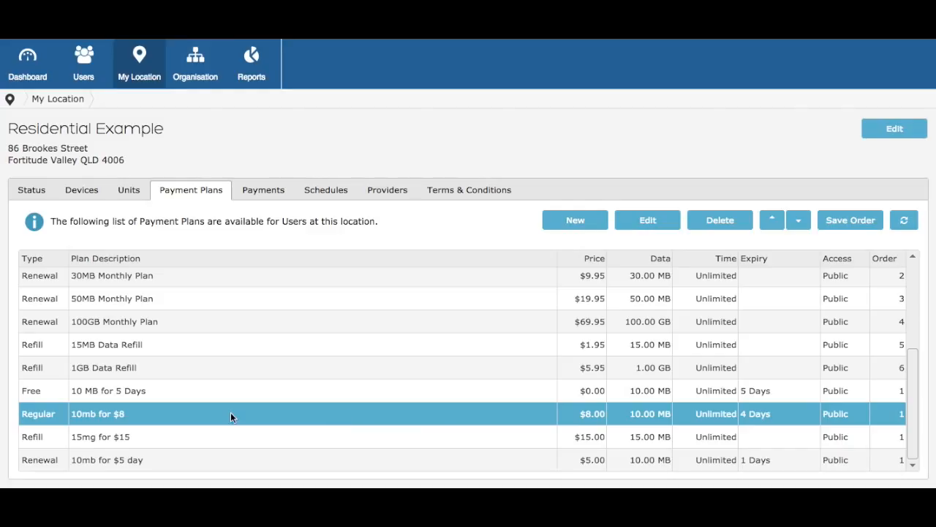
# - Cancel a delete of 10mb for $8, sort plans by Price ascending, and save the order
pyautogui.click(723, 221)
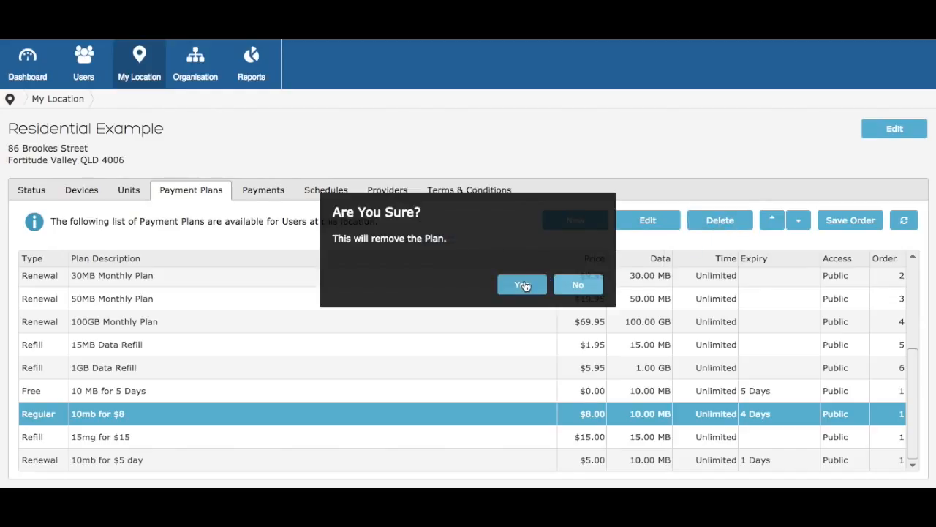
pyautogui.click(572, 286)
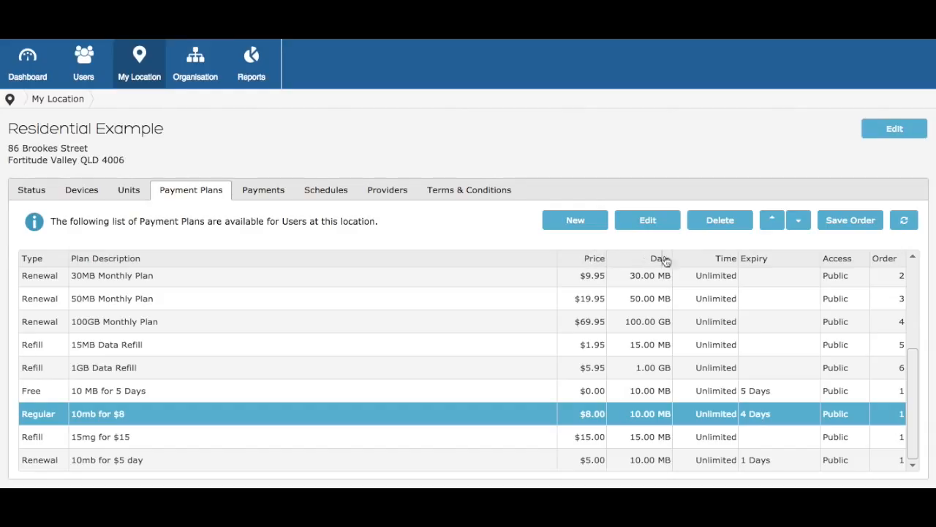
pyautogui.click(601, 262)
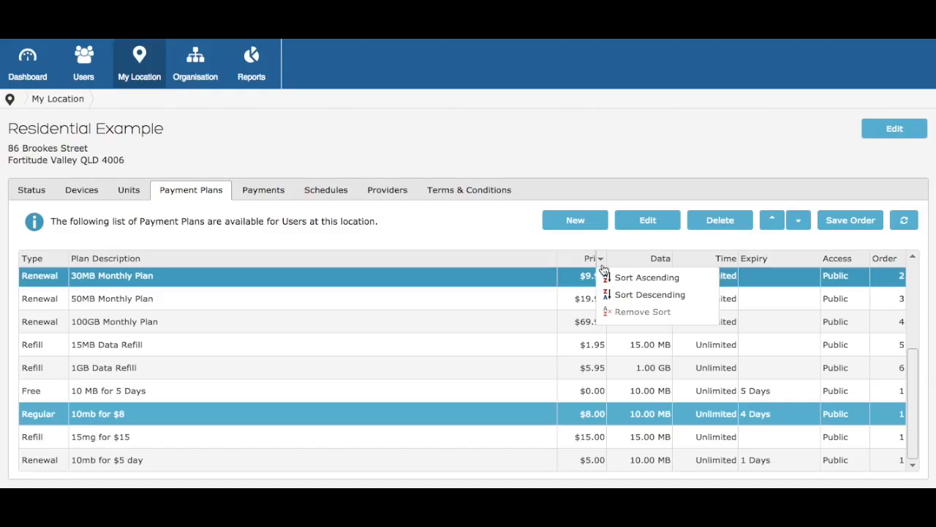
pyautogui.click(618, 278)
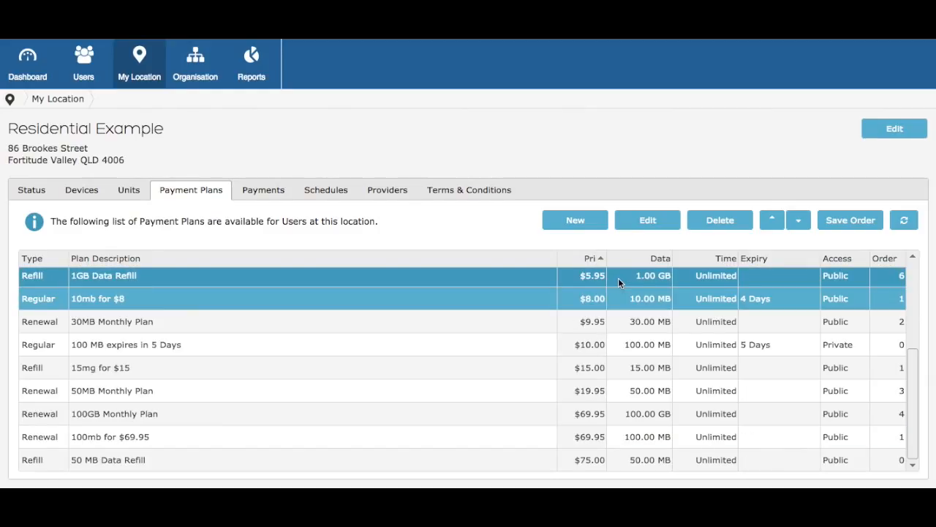
pyautogui.click(839, 223)
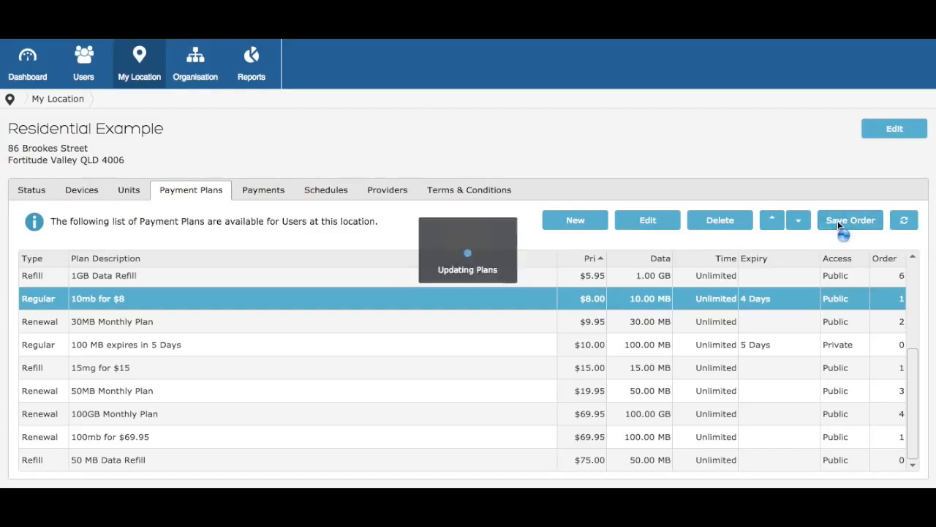